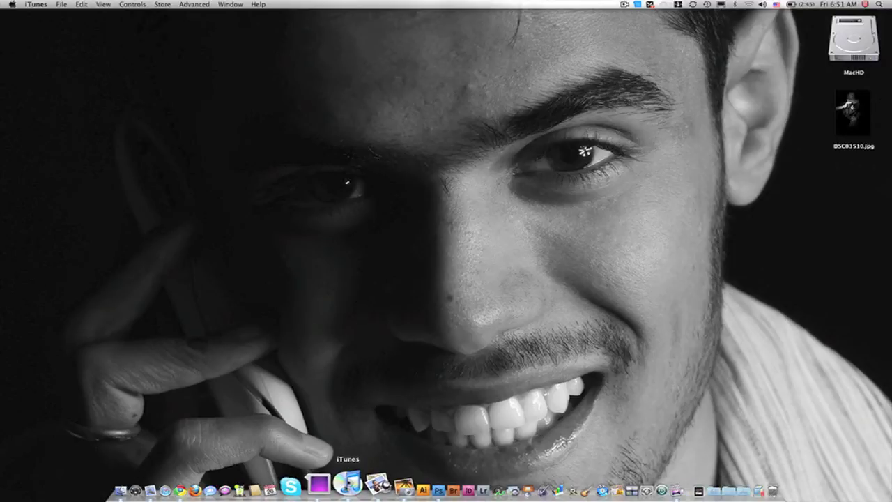
- Open iTunes and search the music library for "drama"
click(348, 482)
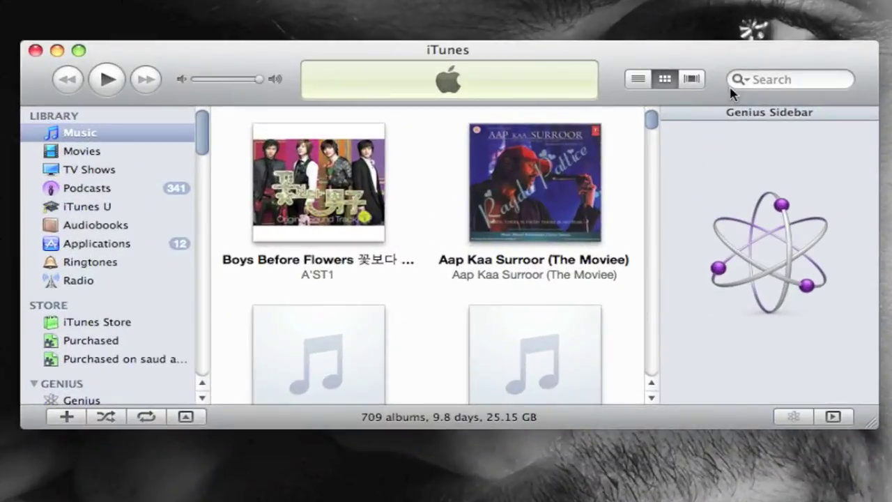
click(584, 168)
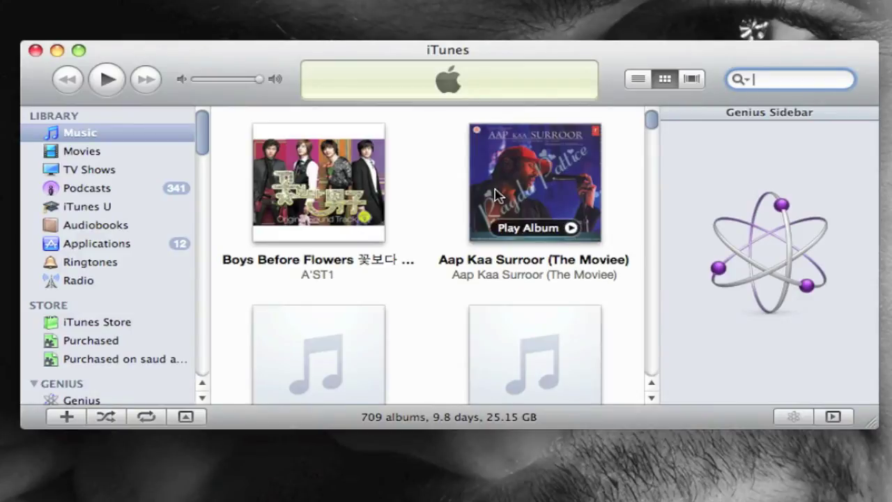
mouse_move(359, 195)
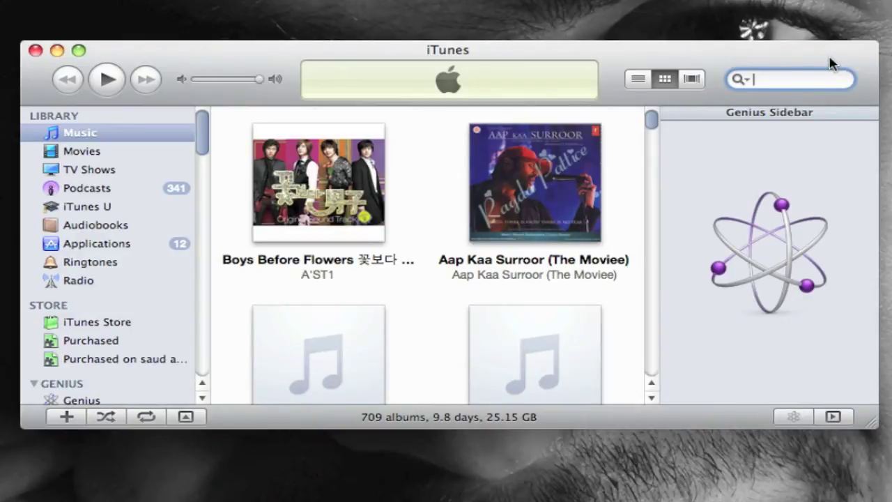
text(drama)
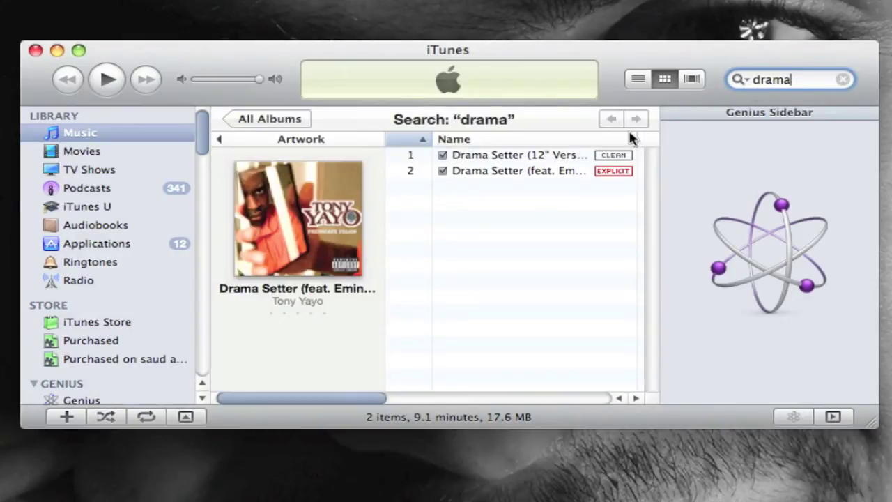
- Select the explicit Drama Setter track and view its album artwork in Cover Flow and grid views
click(277, 221)
click(503, 174)
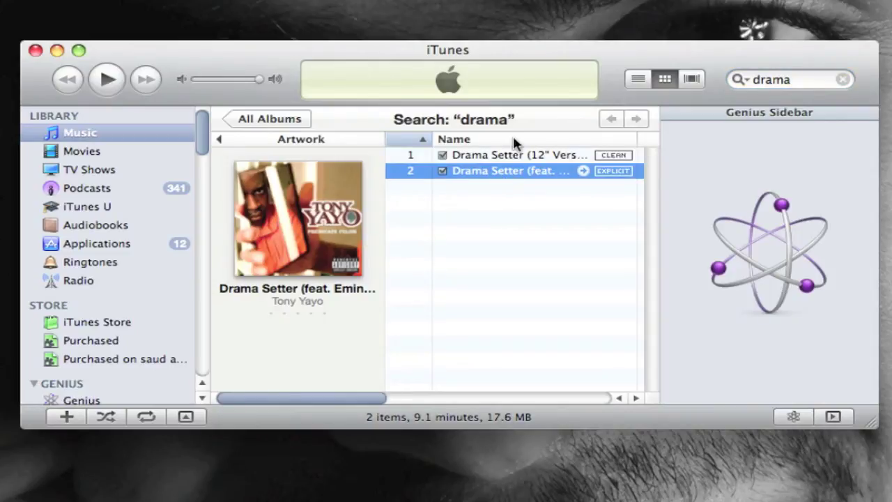
click(692, 80)
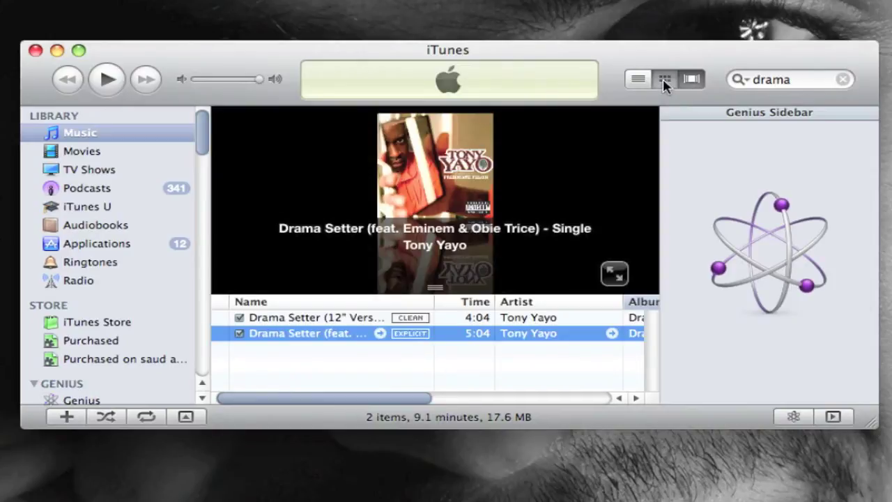
click(664, 79)
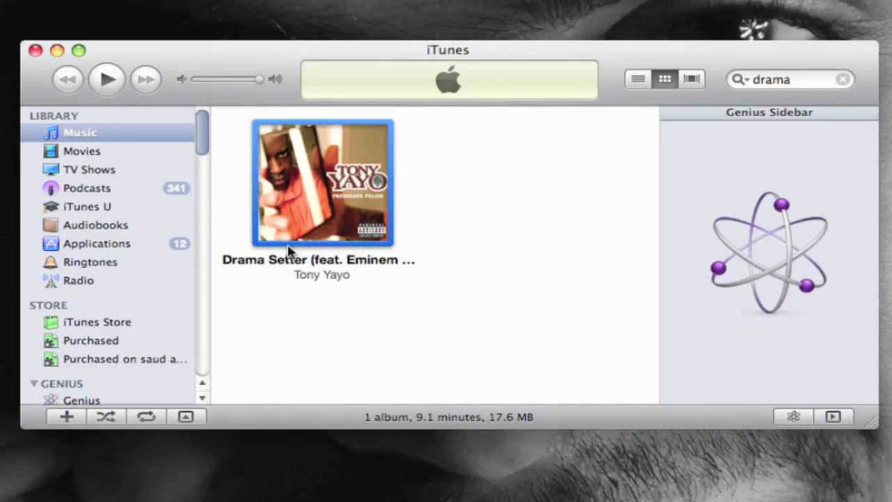
- Open the information window of the song "يوميات مواطن" in the Me playlist
scroll(150, 205, down, 5)
scroll(155, 220, down, 14)
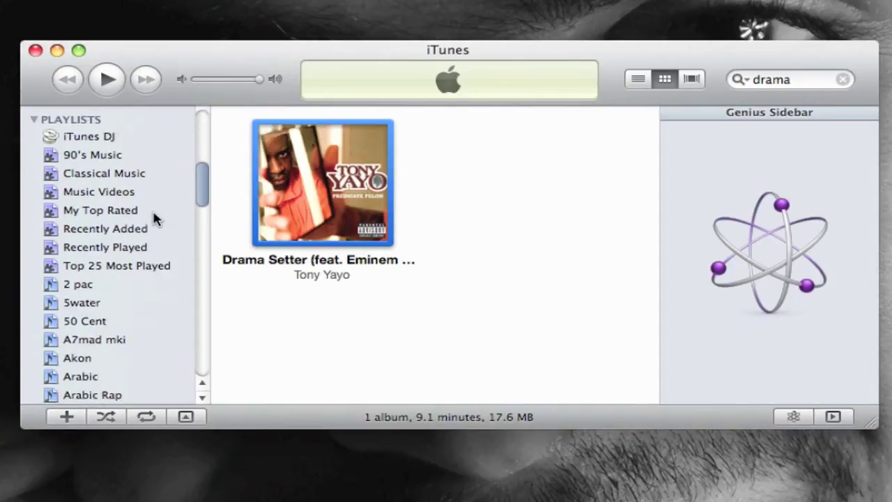
scroll(157, 255, down, 10)
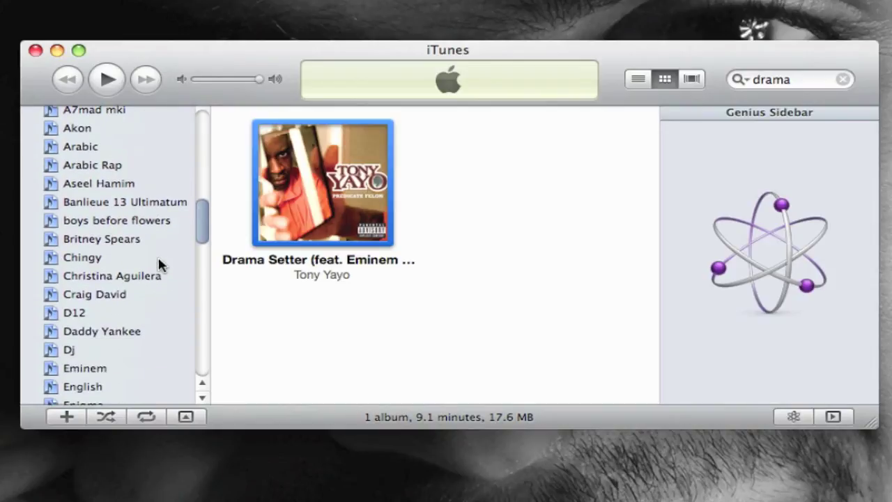
scroll(156, 299, down, 14)
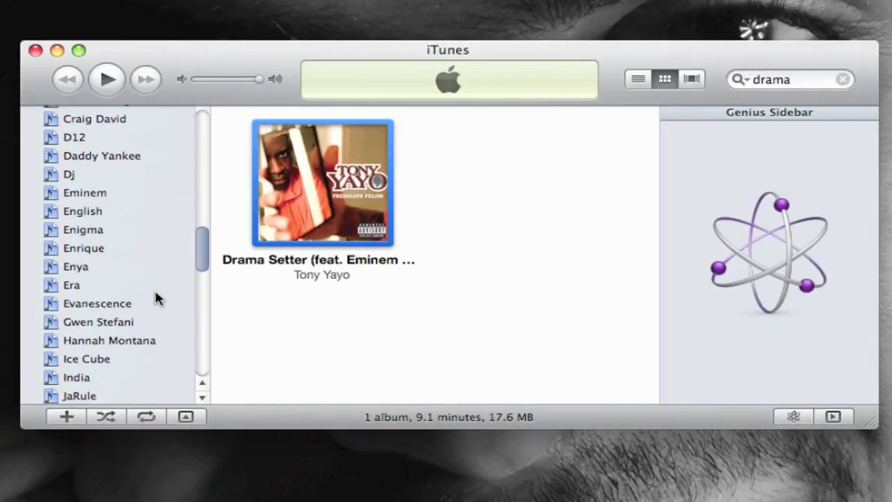
scroll(156, 302, down, 3)
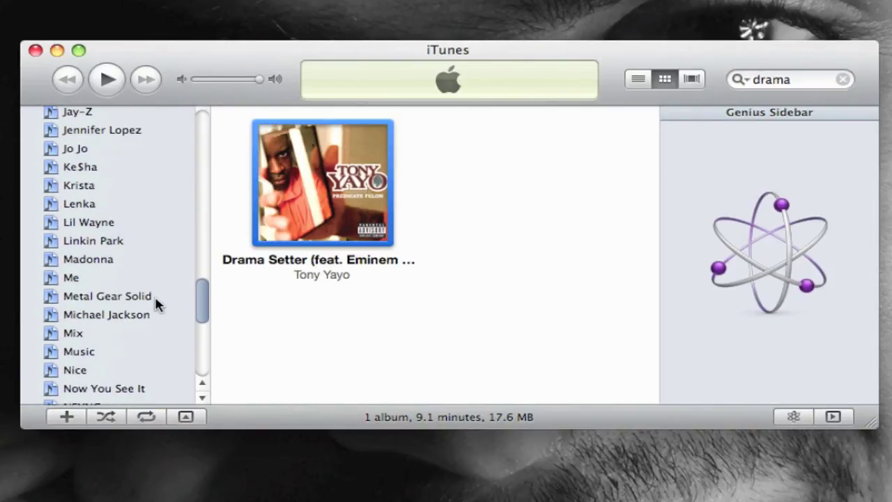
click(112, 279)
click(306, 133)
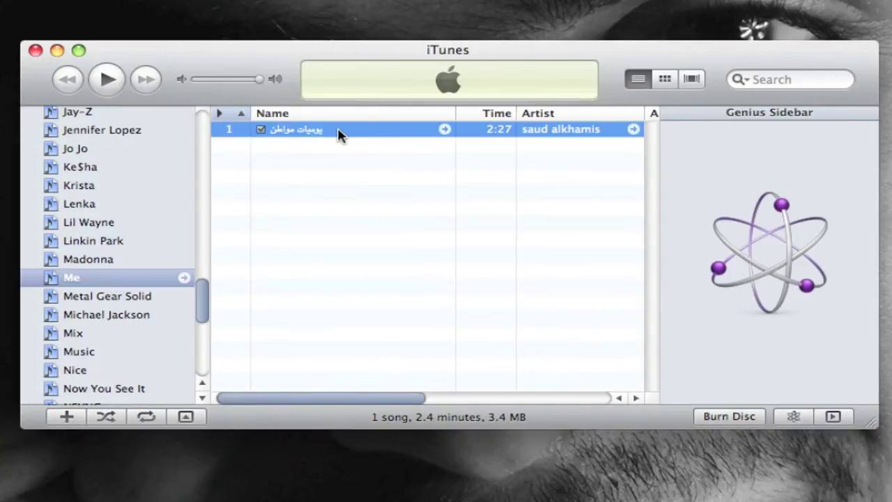
right_click(339, 134)
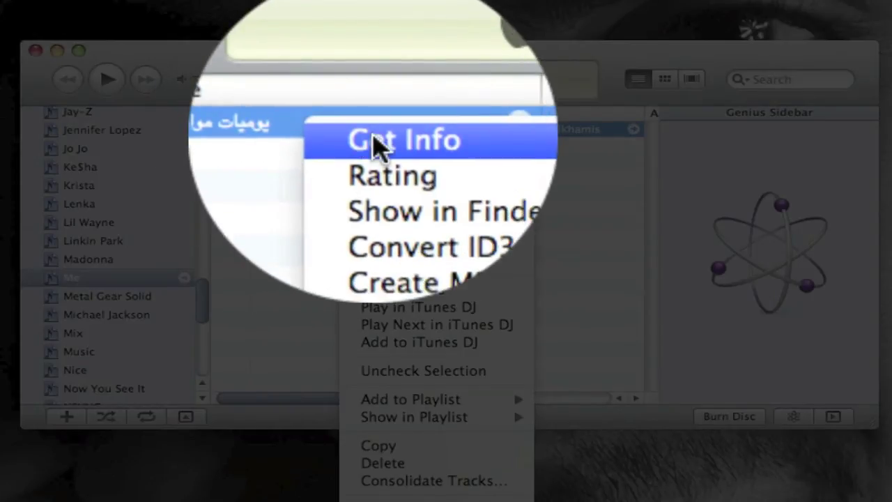
click(375, 143)
drag(412, 30, 422, 14)
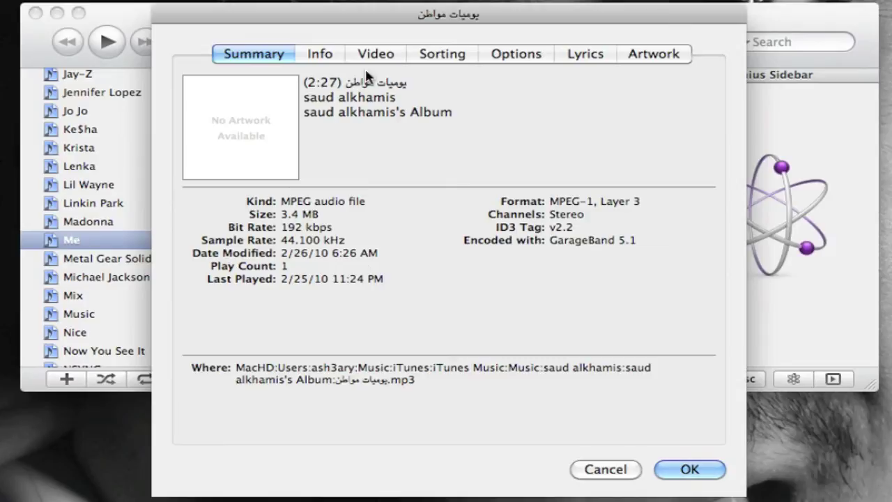
- Review the song's Info, Video, Sorting and Options settings
click(333, 60)
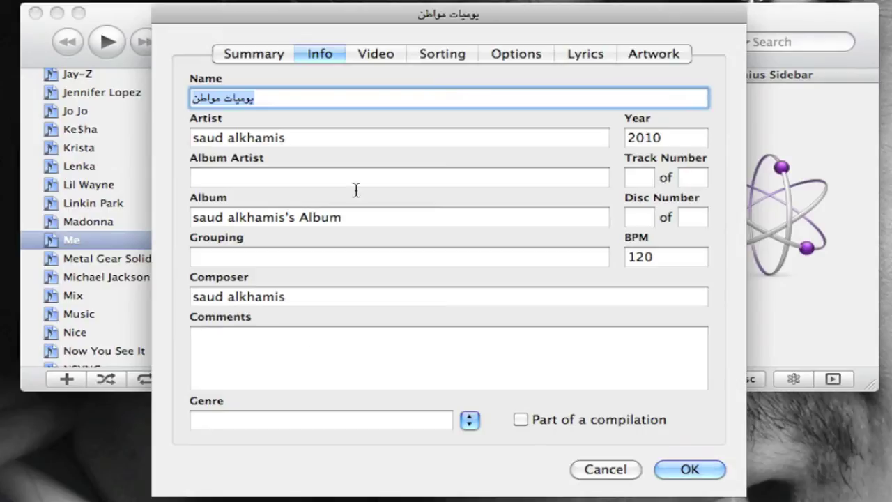
click(398, 54)
click(443, 58)
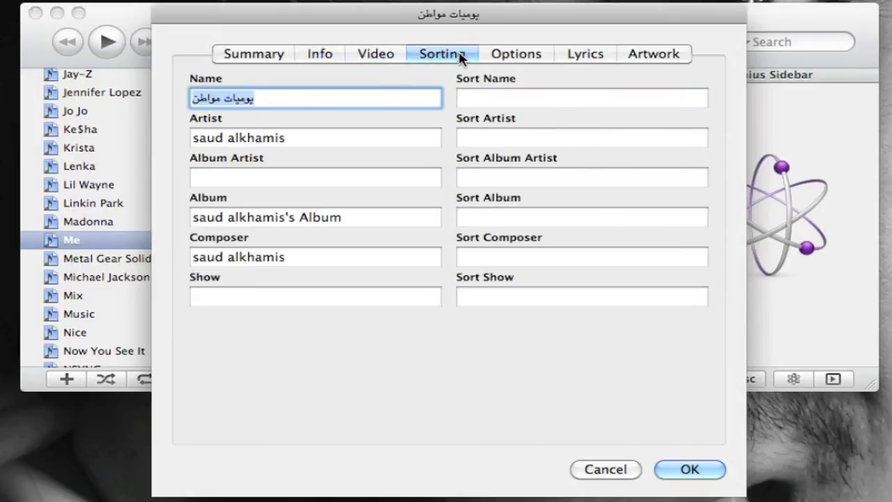
click(516, 54)
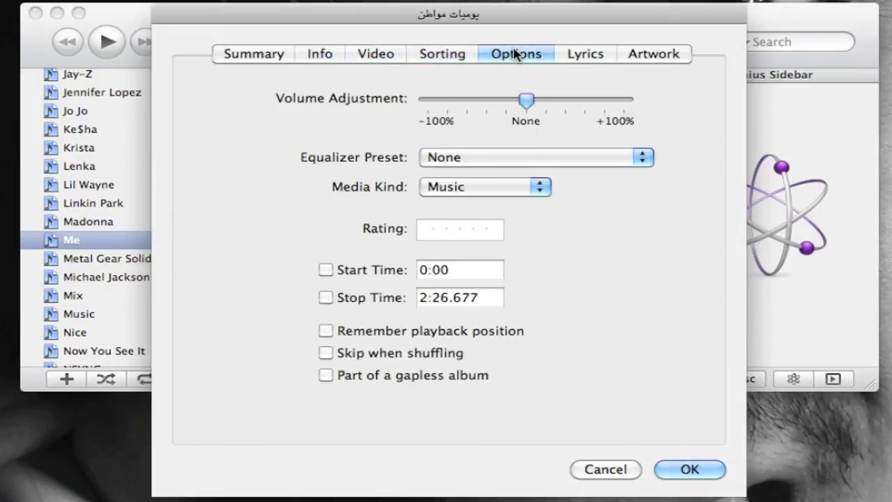
- Begin the song's lyrics with the greeting "السلام عليكم ورحمة الله وبركاته" followed by a blank line
click(574, 56)
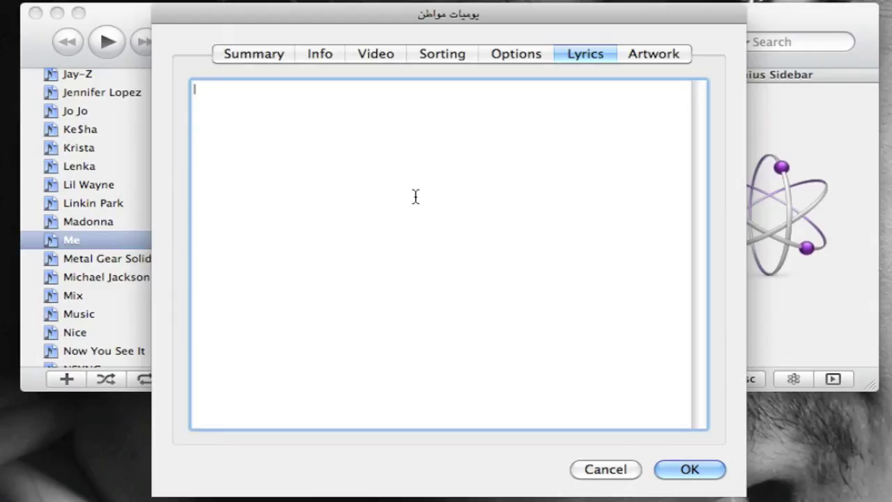
text(السلام عليكم ورحمة الله وبركاته)
key(Return)
key(Return)
text(أخوكم : شعود ال)
key(BackSpace)
key(BackSpace)
key(BackSpace)
key(BackSpace)
key(BackSpace)
key(BackSpace)
key(BackSpace)
text(سعود الخميس)
key(Return)
text(صاحب مدونة أشعارى)
key(Return)
text(www.ash)
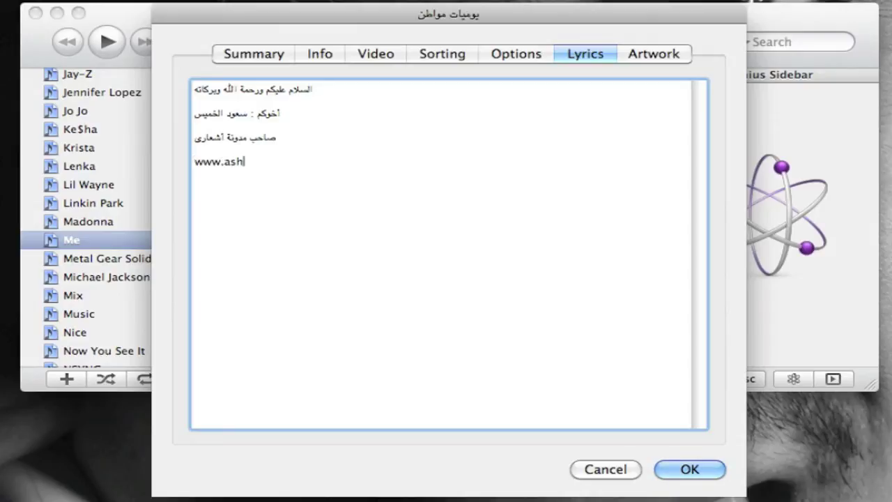
text(3ary.net)
- Add DSC03510.jpg from the Desktop as the song's artwork and save the song information
click(650, 57)
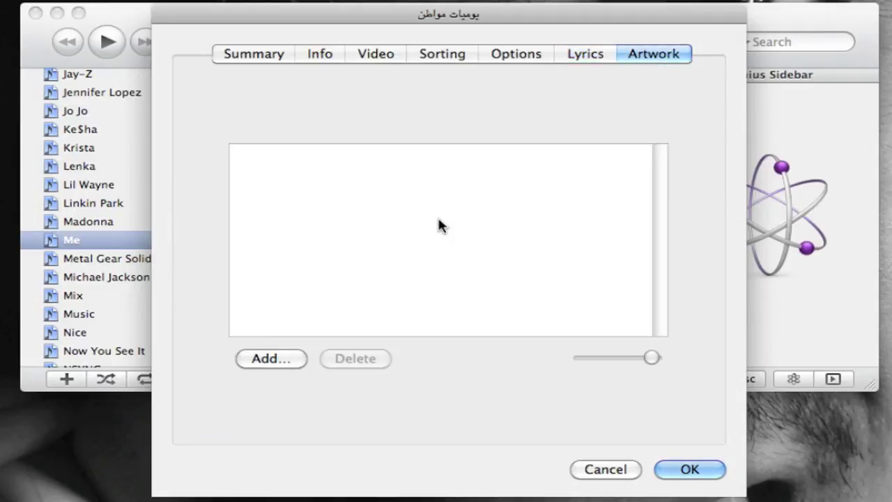
click(272, 360)
drag(473, 0, 481, 79)
click(271, 231)
click(408, 156)
click(663, 414)
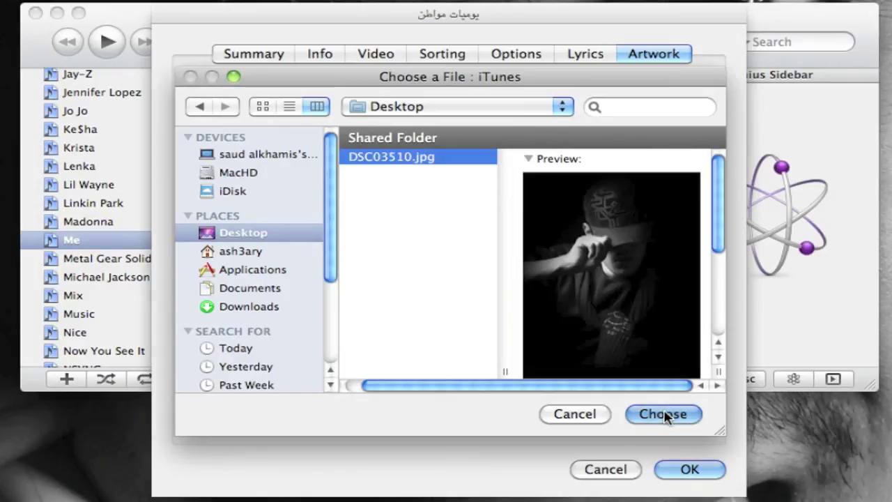
drag(651, 355, 693, 360)
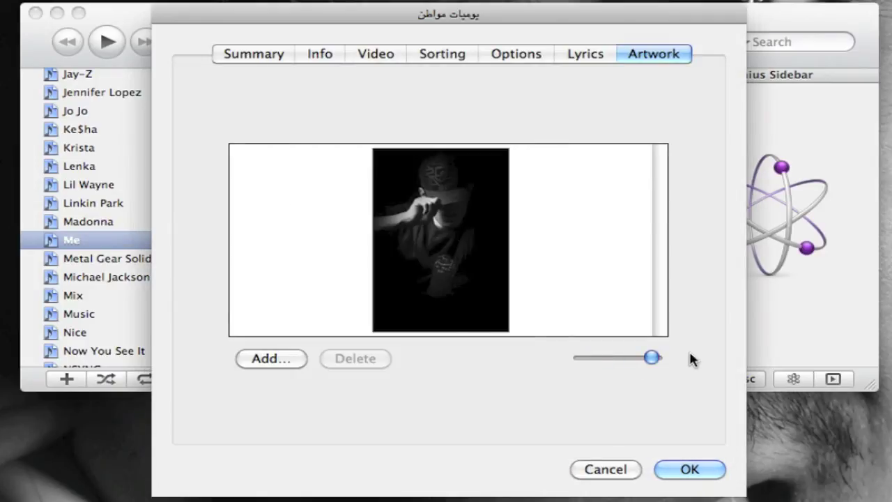
click(687, 470)
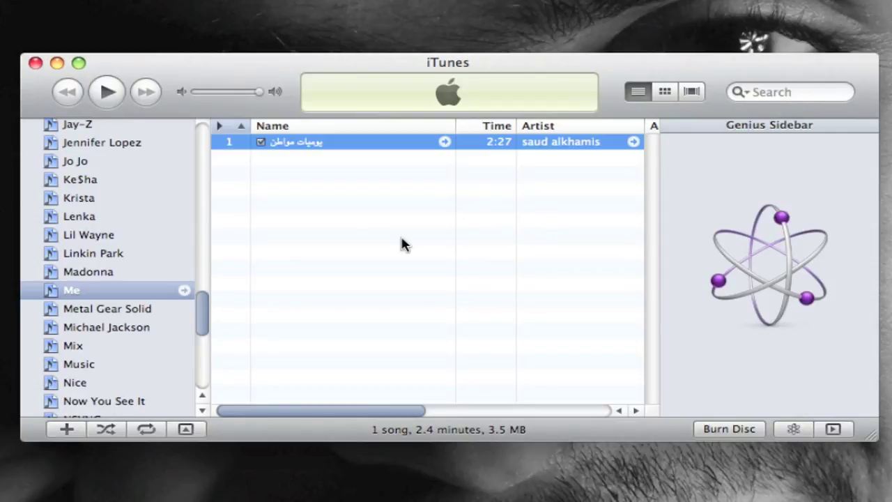
- Reveal the song's MP3 file in Finder and check its embedded artwork in a Quick Look preview
right_click(287, 141)
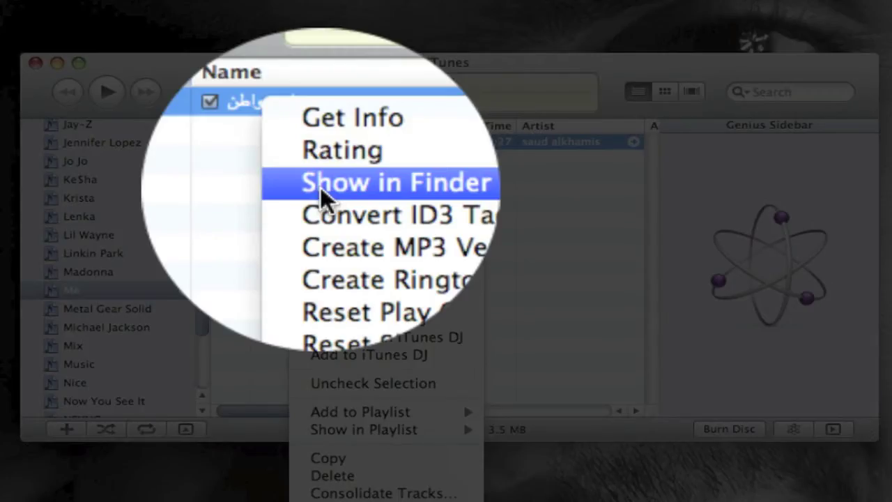
click(320, 187)
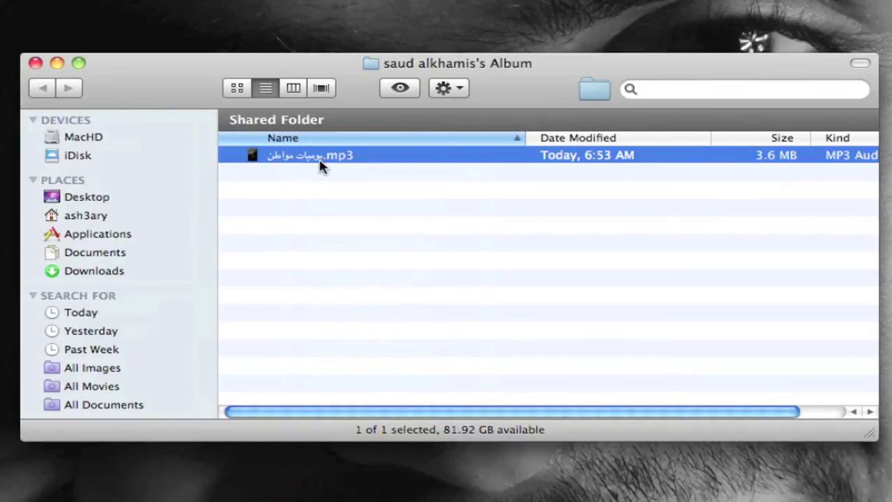
key(space)
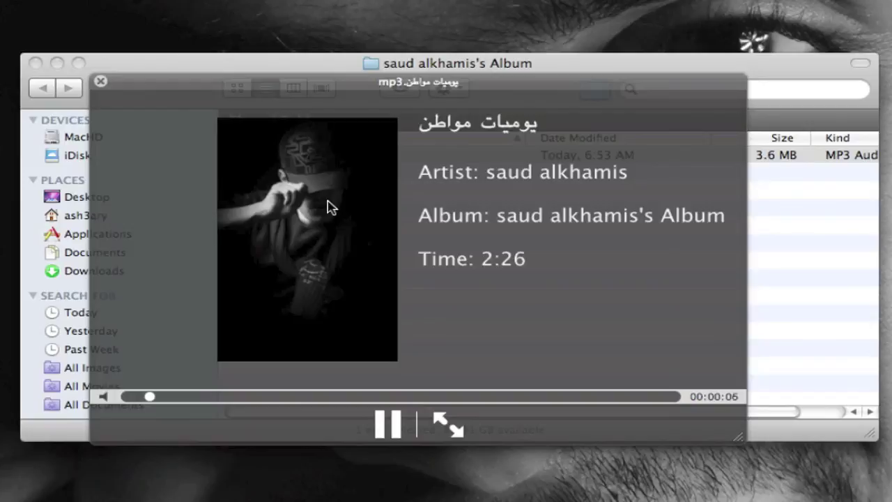
key(space)
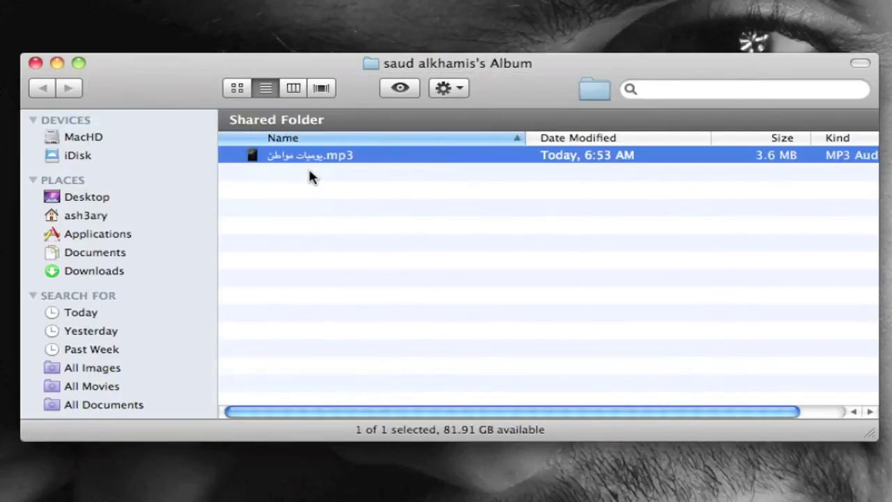
key(space)
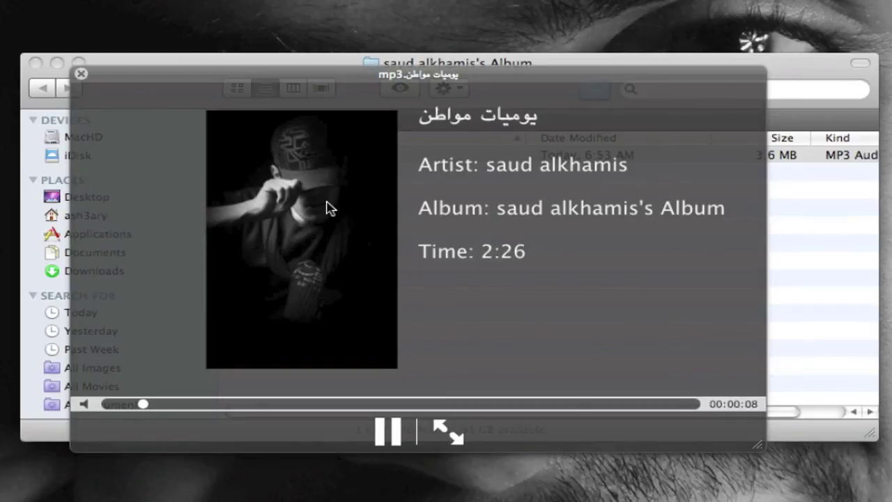
key(space)
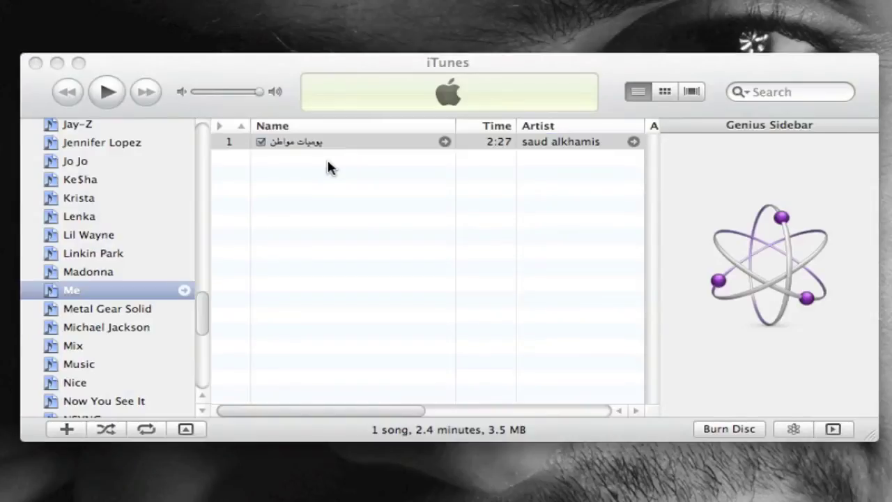
- Return to iTunes and check the song's artwork in grid and Cover Flow views, finishing in list view
click(354, 143)
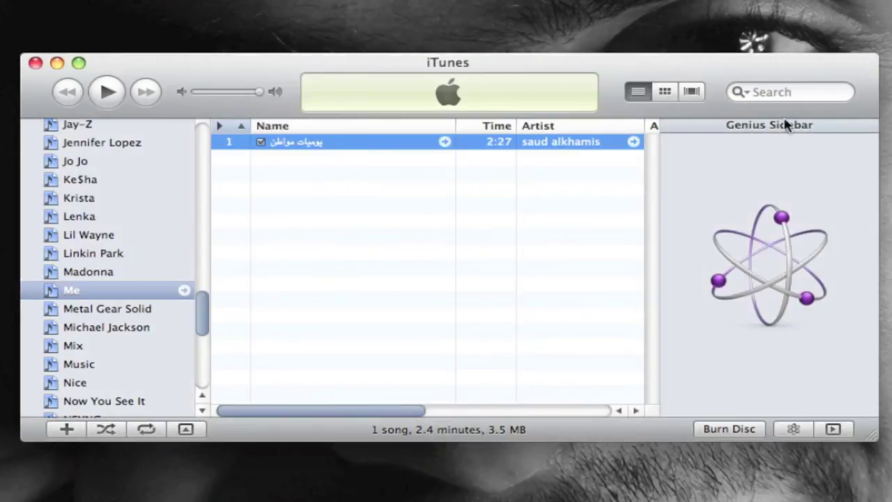
click(663, 94)
click(691, 94)
click(668, 98)
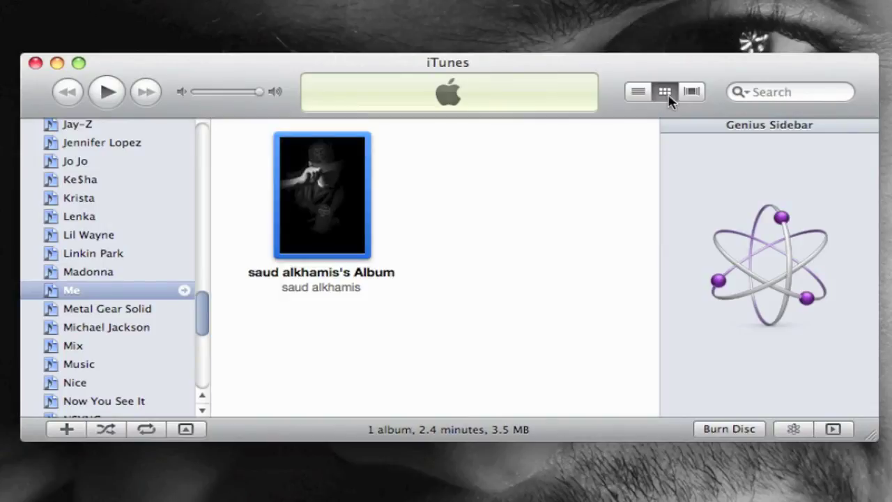
click(639, 95)
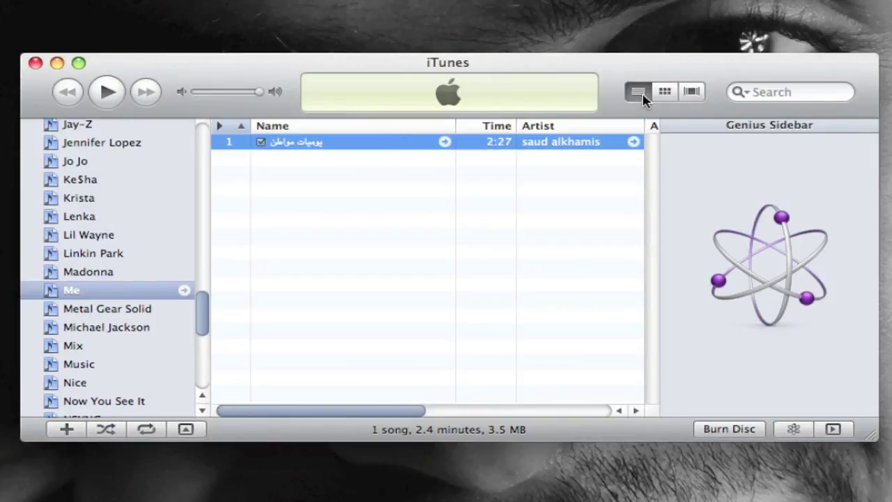
- Show the song in Finder again, preview the MP3 once more, and deselect the file
right_click(361, 141)
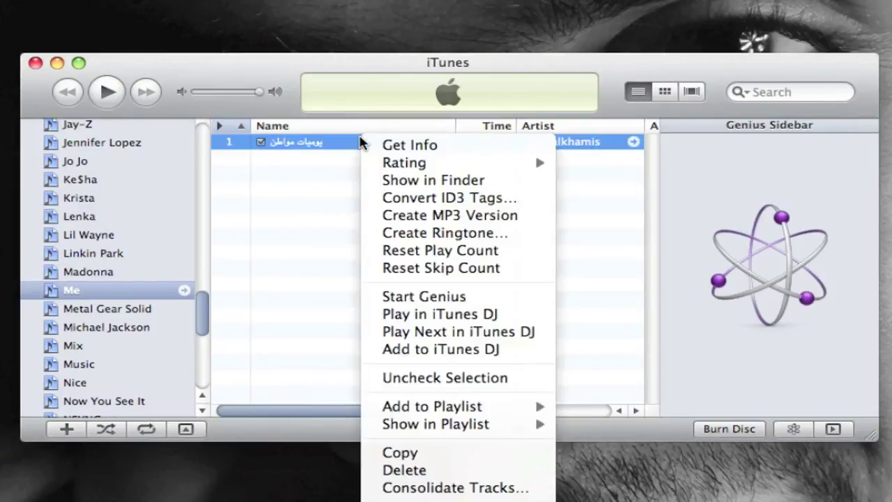
click(398, 179)
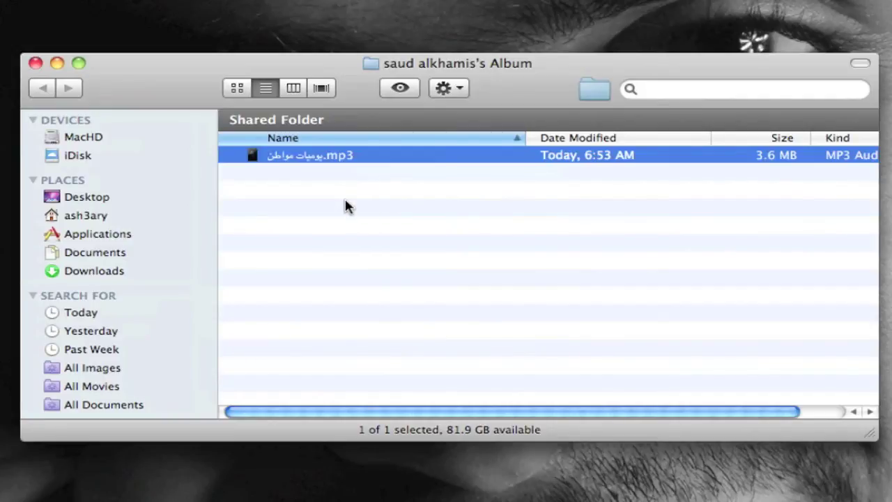
key(space)
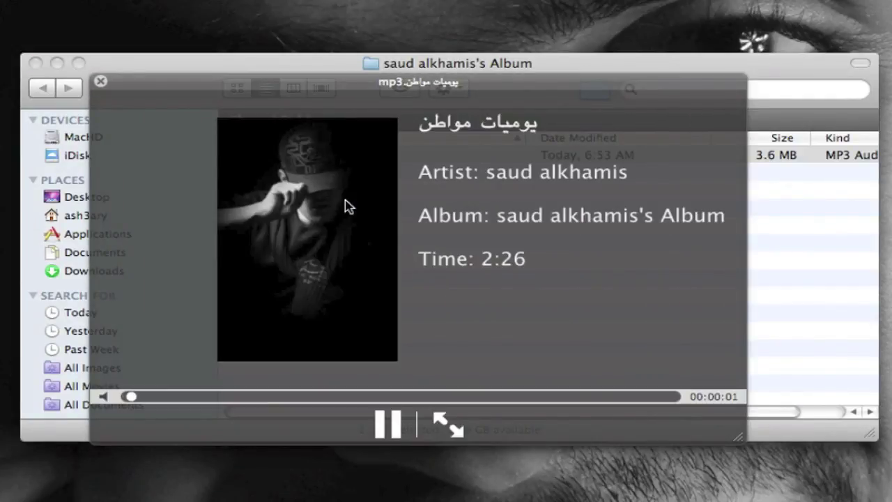
key(space)
click(384, 226)
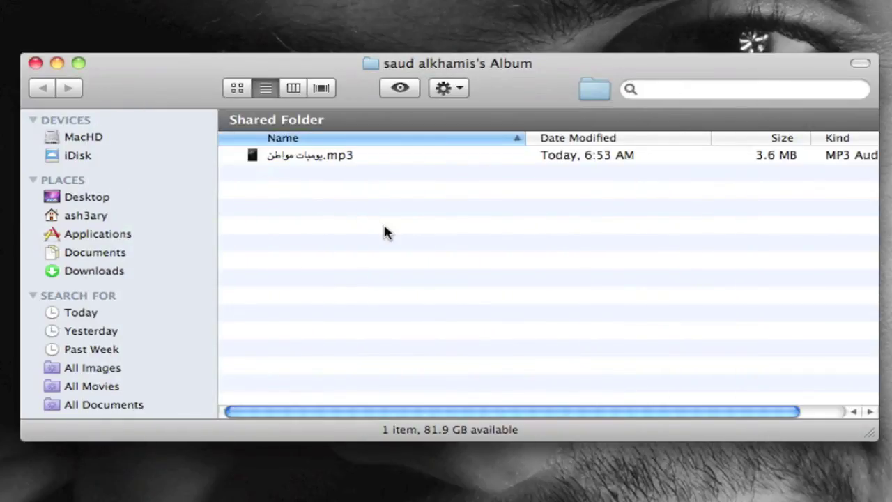